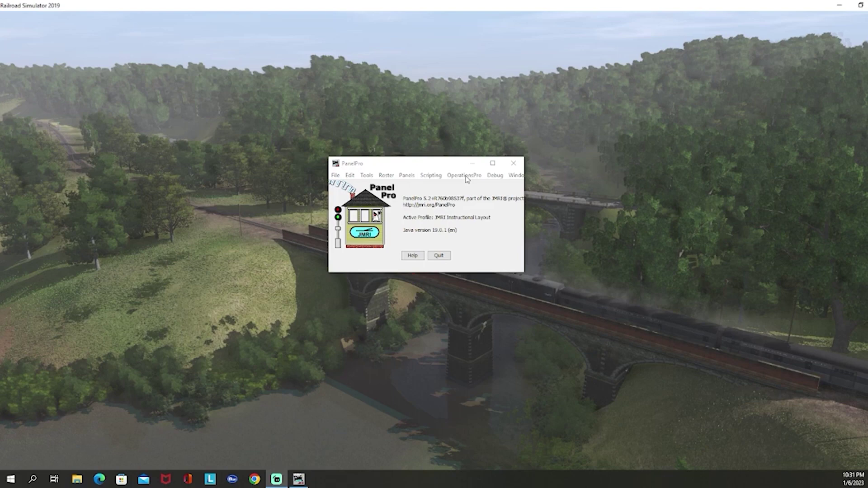
Open the OperationsPro Routes window from the PanelPro Tools menu.
{"action": "left_click", "coordinate": [367, 177]}
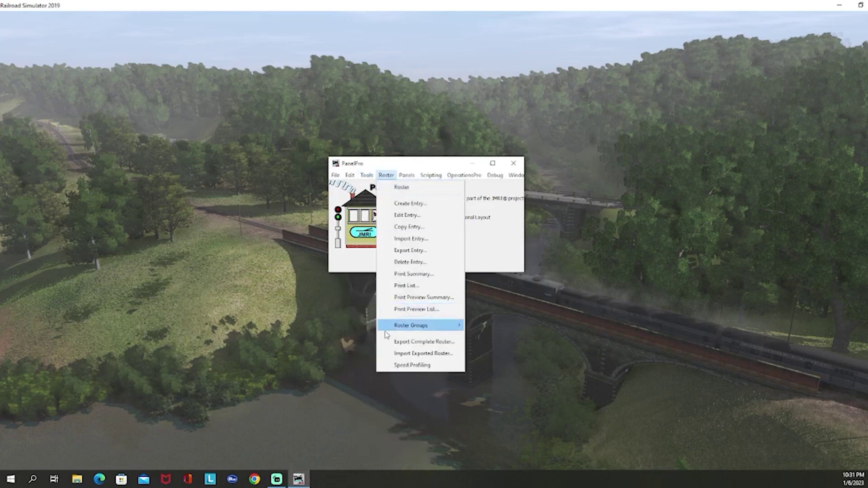
{"action": "mouse_move", "coordinate": [398, 342]}
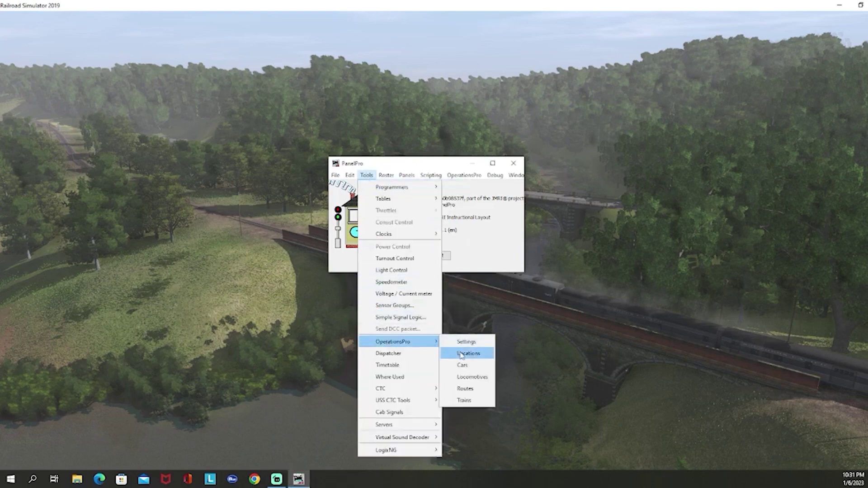
{"action": "left_click", "coordinate": [471, 393]}
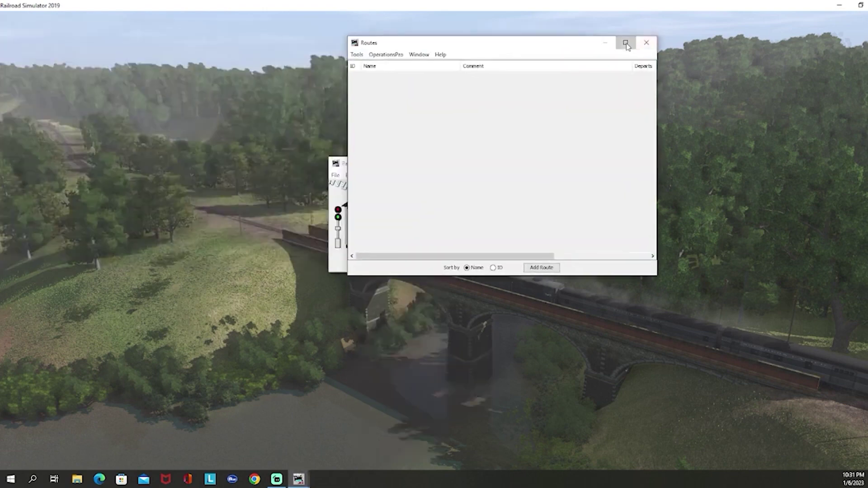
Maximize the empty Routes window and start a new route with Add Route.
{"action": "left_click", "coordinate": [624, 41]}
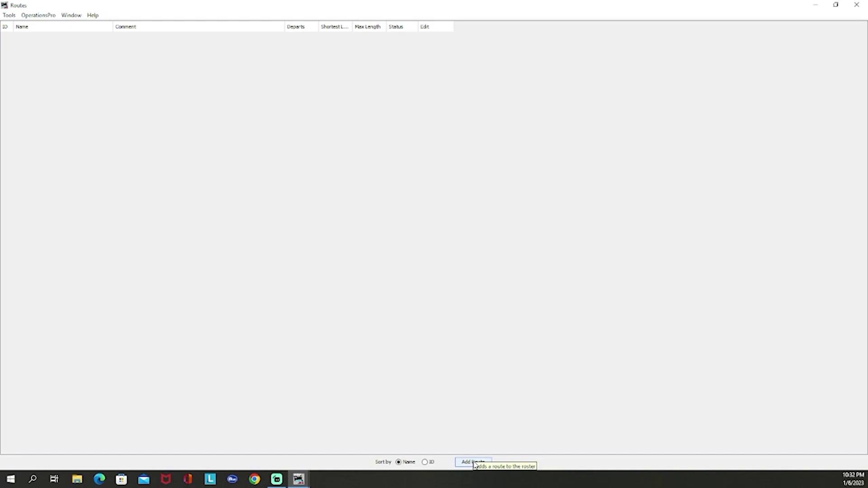
{"action": "left_click", "coordinate": [470, 461]}
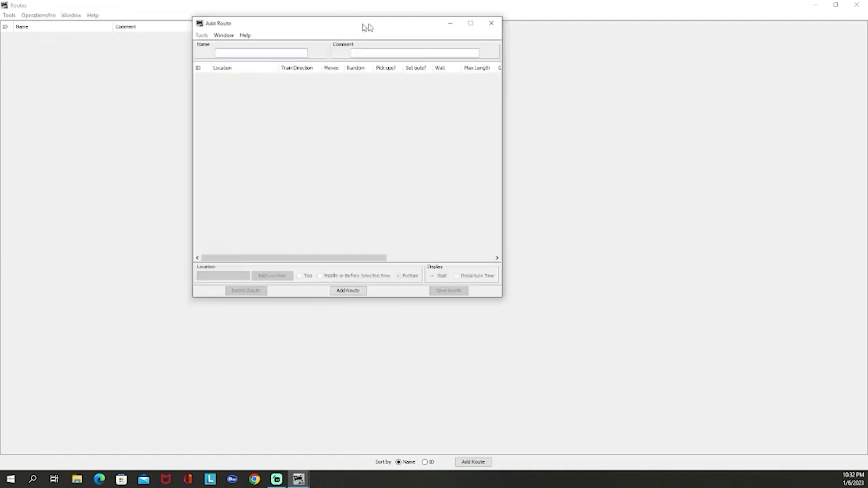
Maximize the Add Route window and enter name 'Local' and comment 'Local that serves Localville'.
{"action": "left_click", "coordinate": [632, 24]}
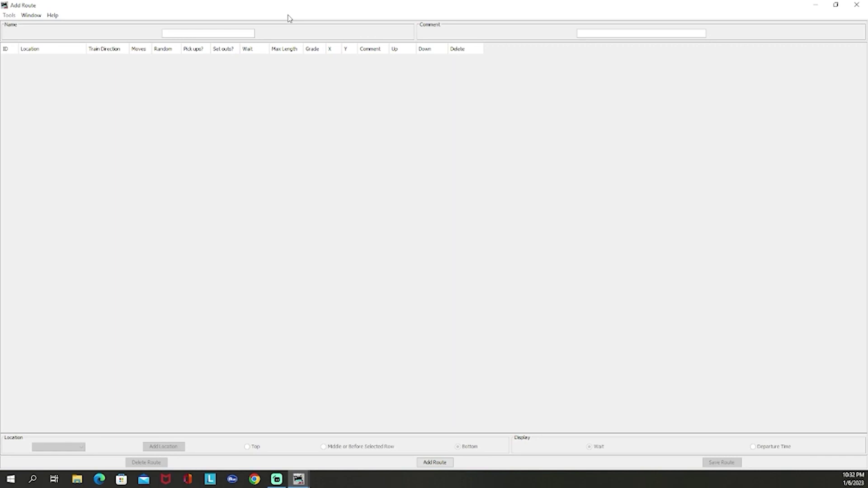
{"action": "type", "text": "Local"}
{"action": "left_click_drag", "start_coordinate": [190, 34], "coordinate": [151, 36]}
{"action": "key", "text": "Tab"}
{"action": "type", "text": "ocal that s"}
{"action": "type", "text": "erves Localv"}
{"action": "type", "text": "ille"}
Create the Local route and add Interchange Yard and Localville as its first two stops.
{"action": "left_click", "coordinate": [435, 463]}
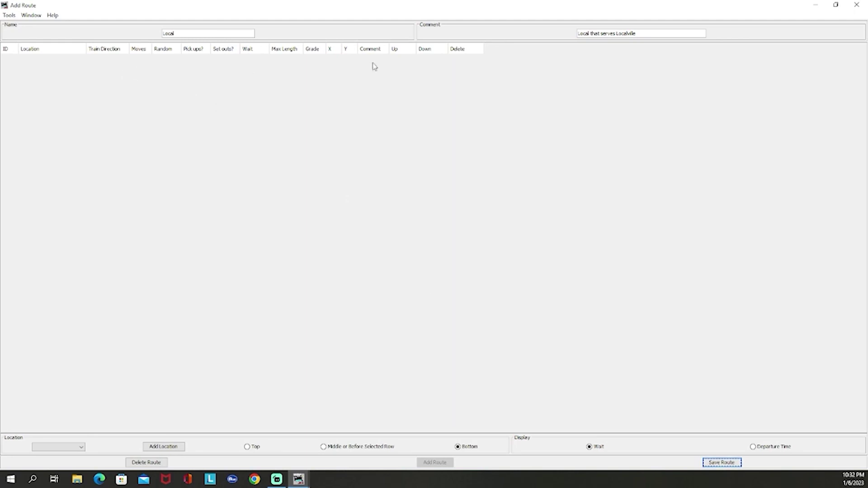
{"action": "left_click", "coordinate": [82, 447]}
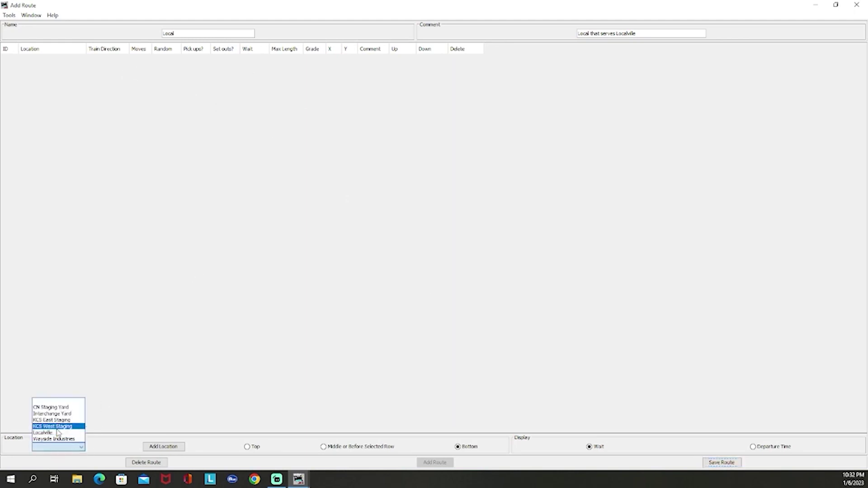
{"action": "left_click", "coordinate": [60, 413]}
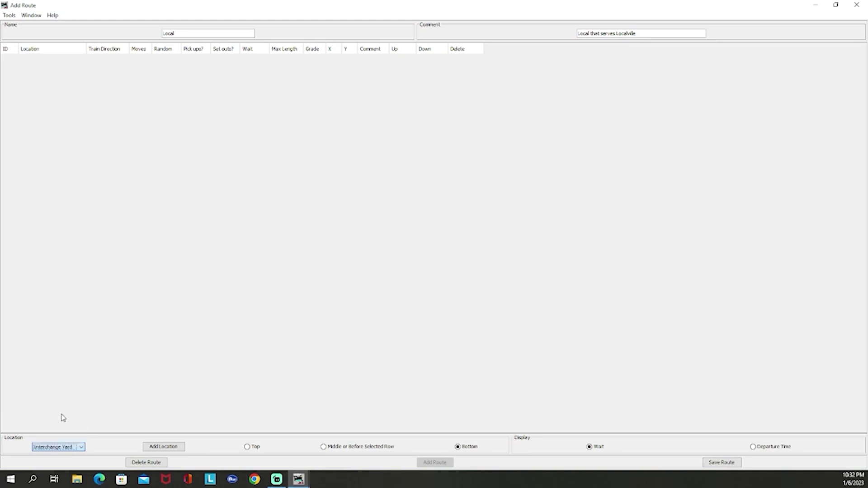
{"action": "left_click", "coordinate": [176, 448]}
{"action": "left_click", "coordinate": [80, 446]}
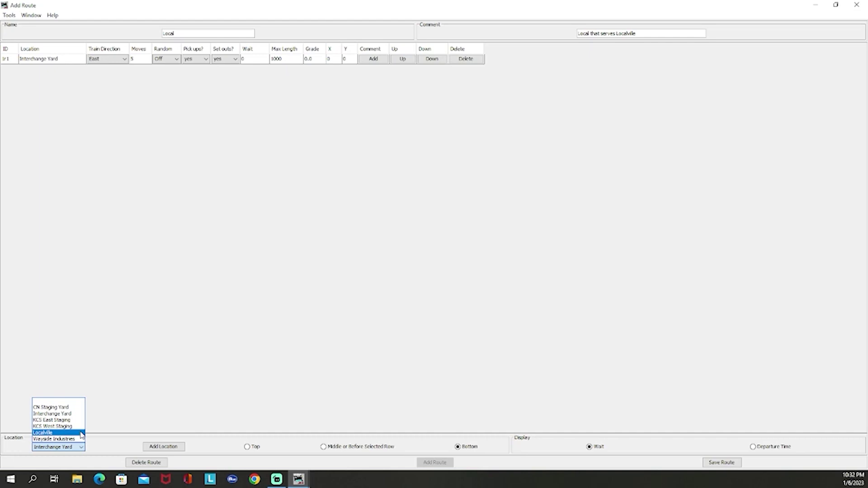
{"action": "left_click", "coordinate": [45, 432]}
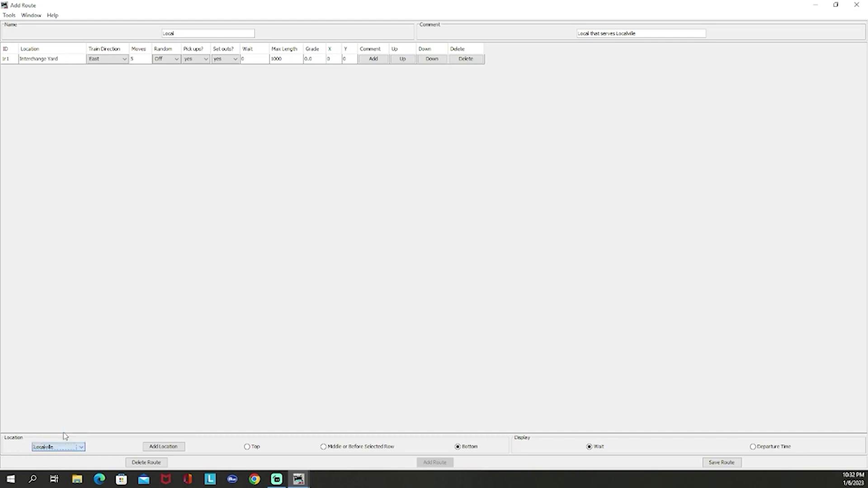
{"action": "left_click", "coordinate": [174, 447]}
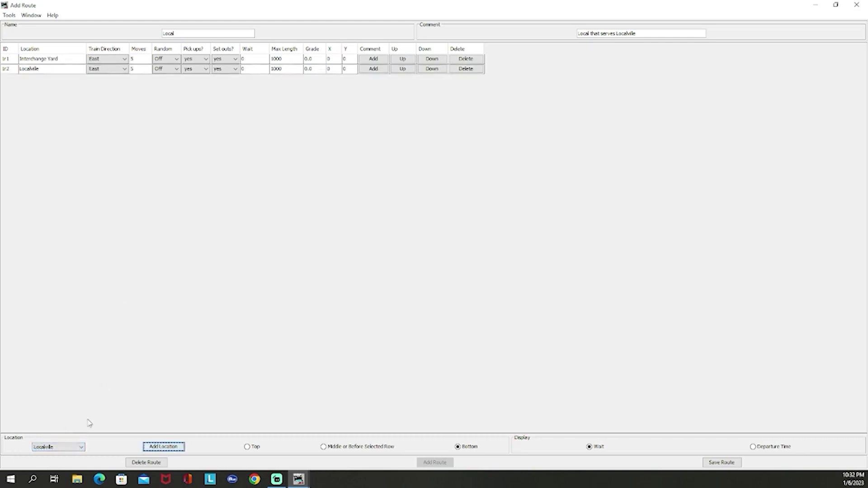
Add Localville again and then Interchange Yard as the third and fourth stops.
{"action": "left_click", "coordinate": [172, 446]}
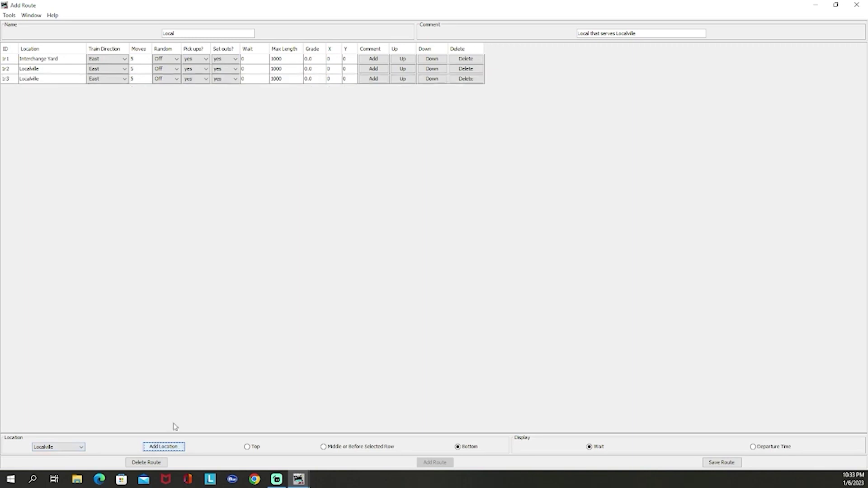
{"action": "left_click", "coordinate": [69, 450]}
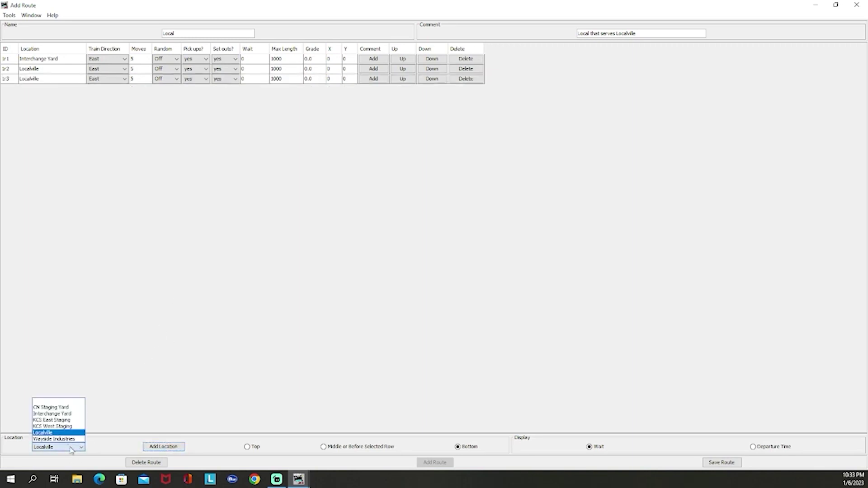
{"action": "left_click", "coordinate": [61, 414]}
{"action": "left_click", "coordinate": [167, 447]}
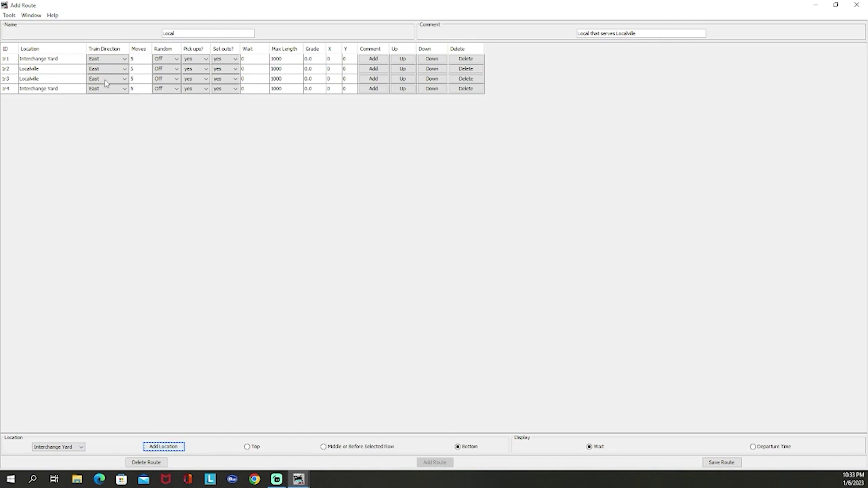
Set the train direction to West for the third and fourth stops.
{"action": "left_click", "coordinate": [105, 79]}
{"action": "left_click", "coordinate": [100, 92]}
{"action": "left_click", "coordinate": [100, 90]}
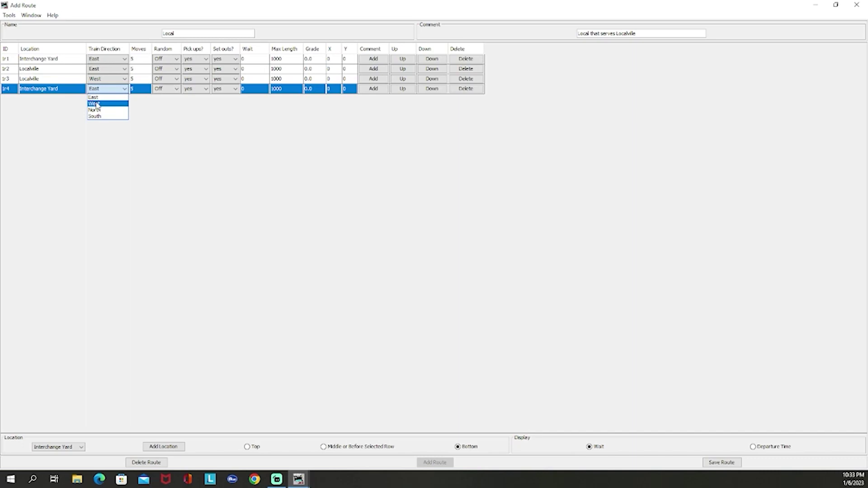
{"action": "left_click", "coordinate": [98, 102]}
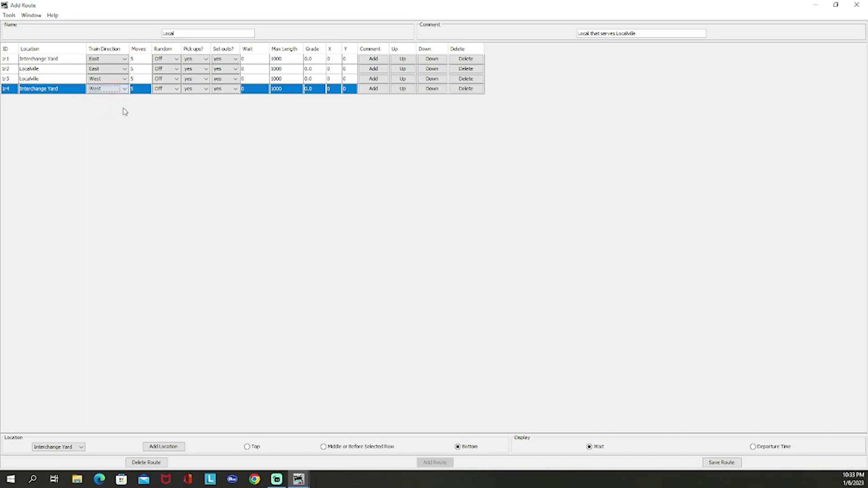
Set Moves to 20 at all four stops of the Local route.
{"action": "double_click", "coordinate": [138, 59]}
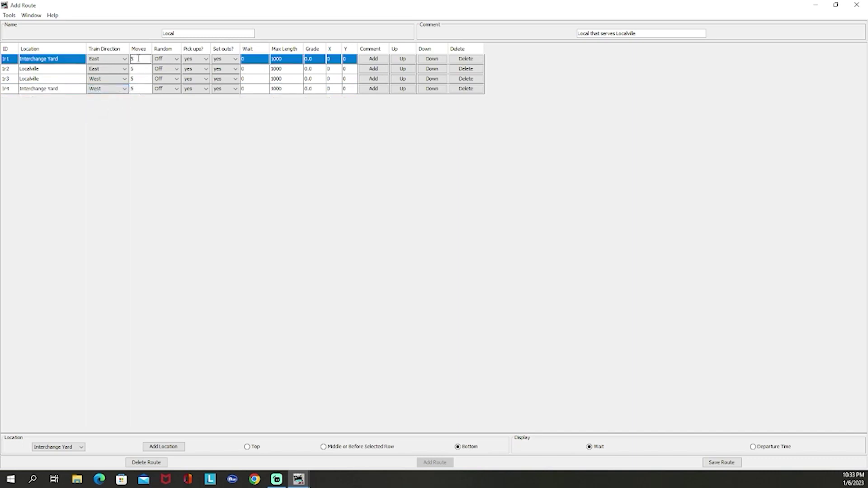
{"action": "type", "text": "10"}
{"action": "double_click", "coordinate": [138, 59]}
{"action": "type", "text": "20"}
{"action": "double_click", "coordinate": [134, 69]}
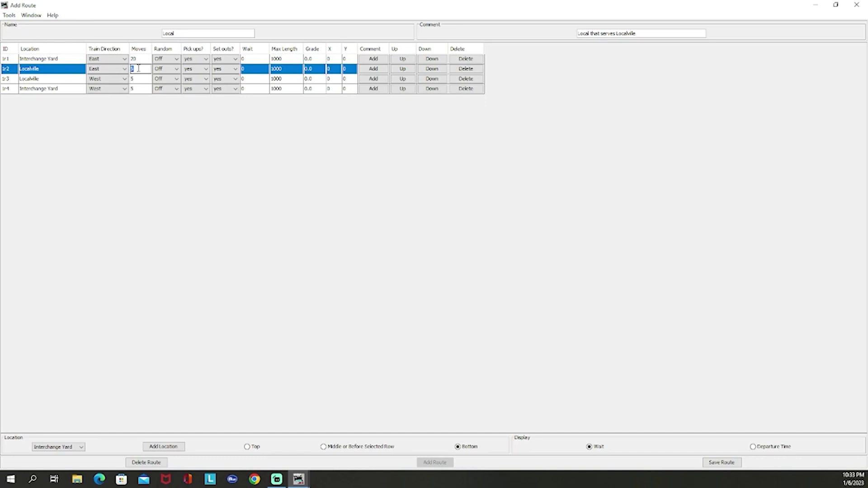
{"action": "double_click", "coordinate": [134, 79]}
{"action": "type", "text": "20"}
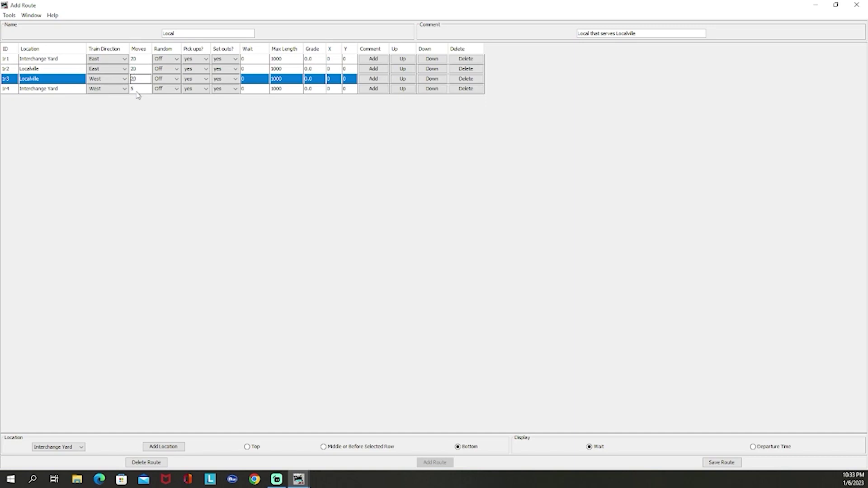
{"action": "double_click", "coordinate": [137, 89]}
{"action": "type", "text": "20"}
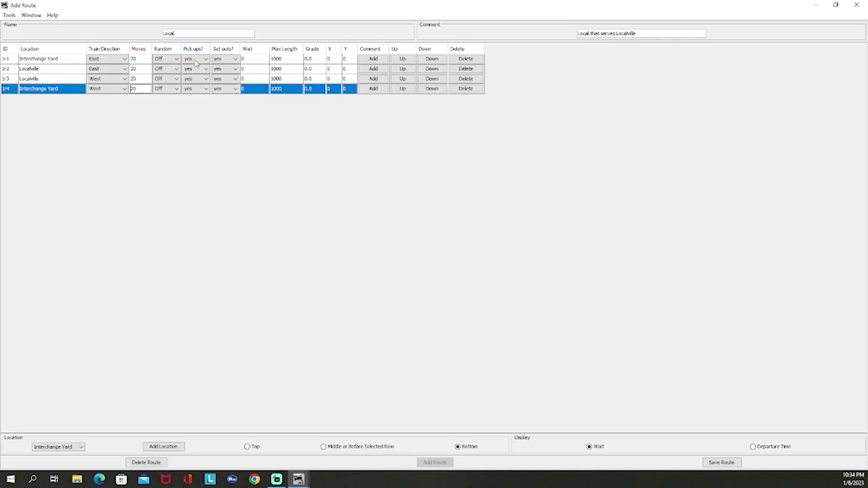
Turn off set outs at the first Interchange Yard stop and set its max length to 700.
{"action": "left_click", "coordinate": [222, 59]}
{"action": "left_click", "coordinate": [221, 74]}
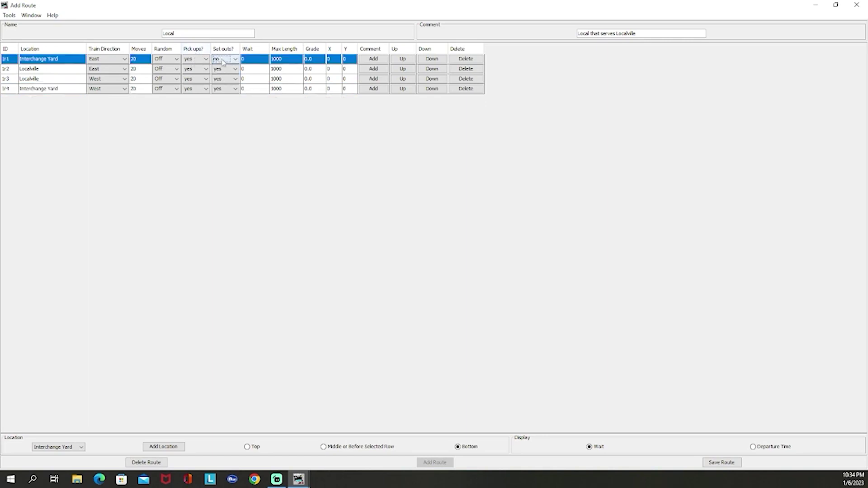
{"action": "left_click", "coordinate": [292, 58]}
{"action": "type", "text": "700"}
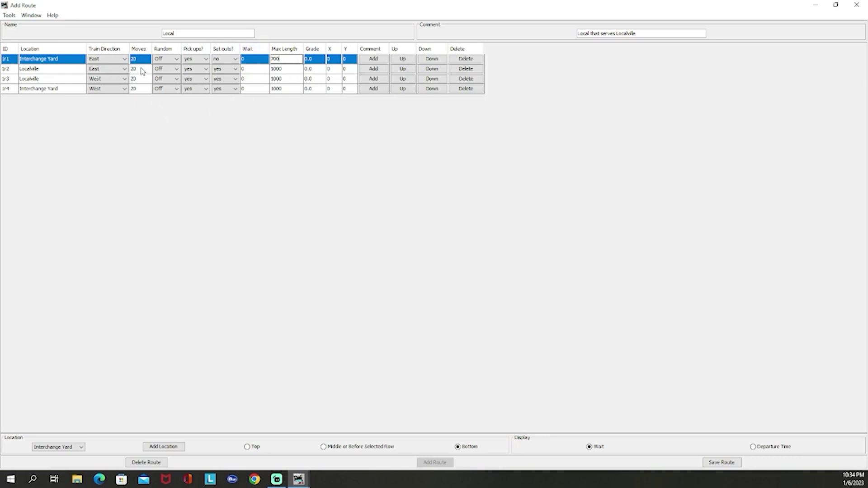
Turn off pick ups at the first Localville stop and set its max length to 700.
{"action": "left_click", "coordinate": [194, 70]}
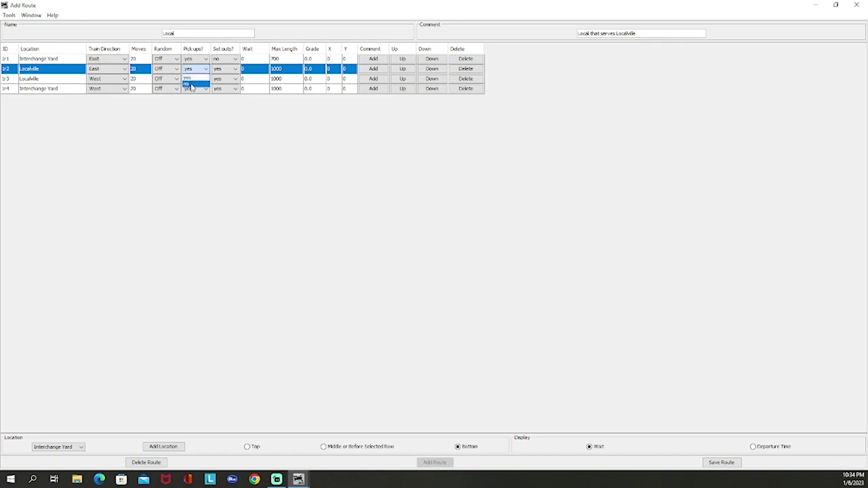
{"action": "left_click", "coordinate": [192, 76]}
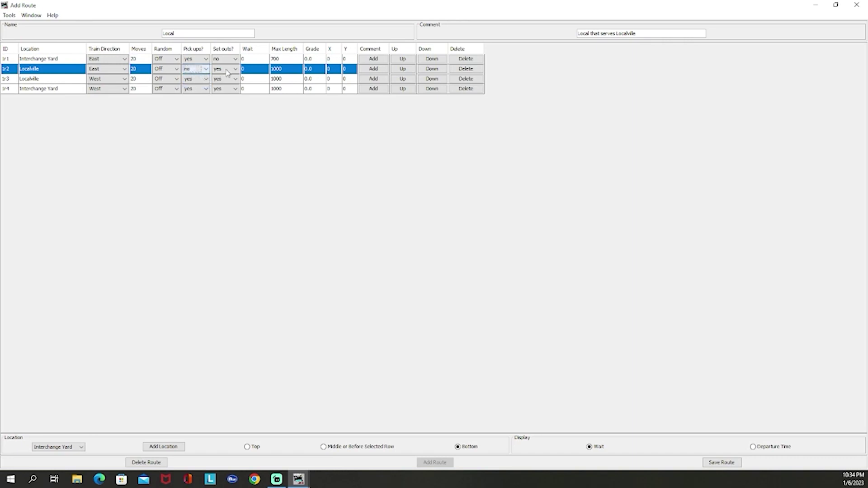
{"action": "double_click", "coordinate": [287, 68]}
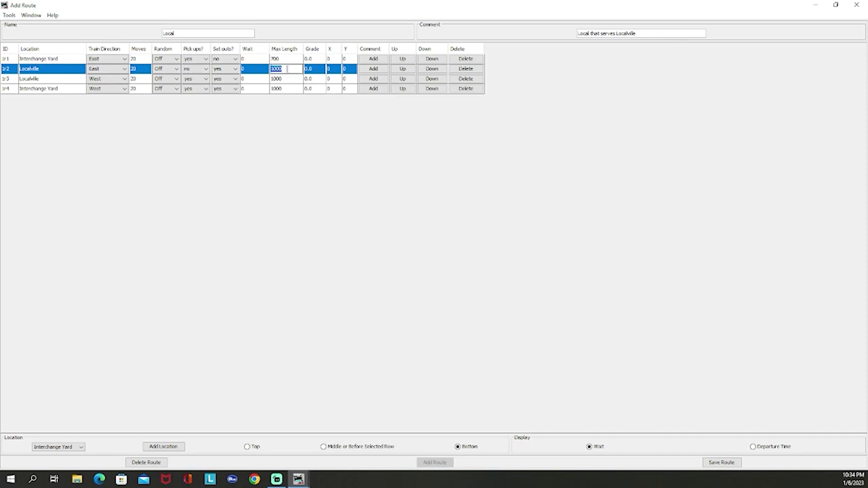
{"action": "type", "text": "700"}
Turn off set outs at the second Localville stop and limit its length to 700.
{"action": "left_click", "coordinate": [68, 80]}
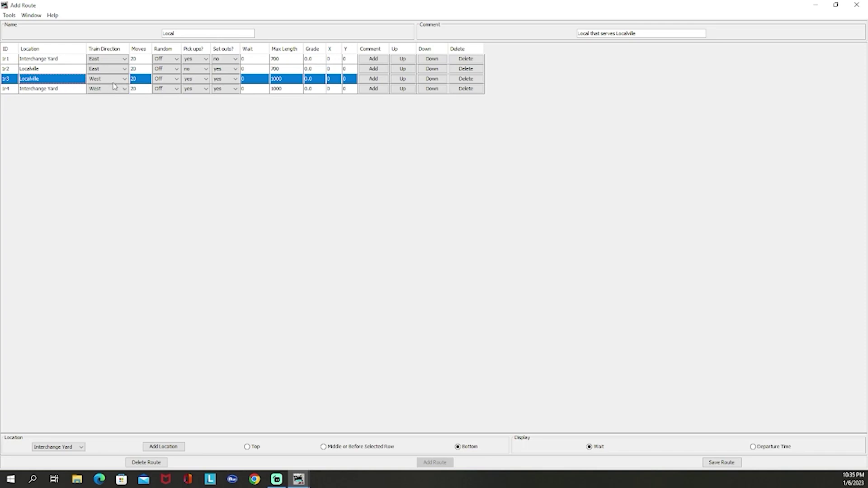
{"action": "left_click", "coordinate": [220, 82]}
{"action": "left_click", "coordinate": [218, 97]}
{"action": "double_click", "coordinate": [279, 79]}
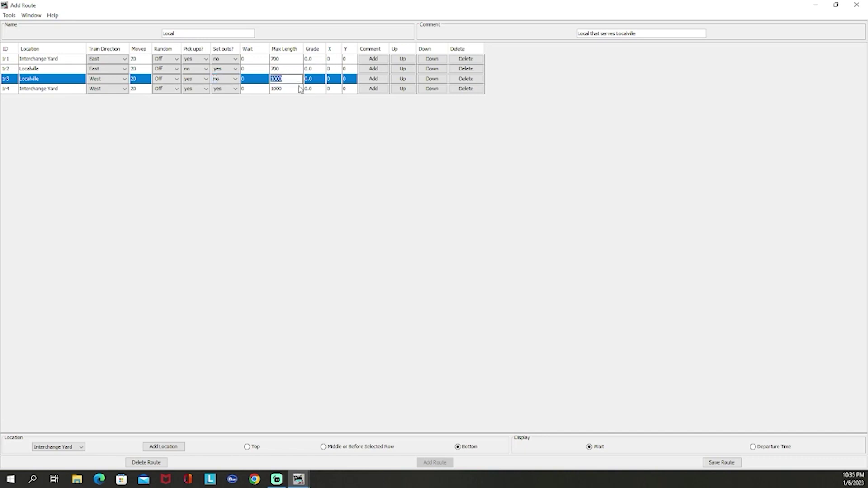
{"action": "type", "text": "70"}
Turn off pick ups at the final Interchange Yard stop, limit it to 700, and save the route.
{"action": "left_click", "coordinate": [138, 90]}
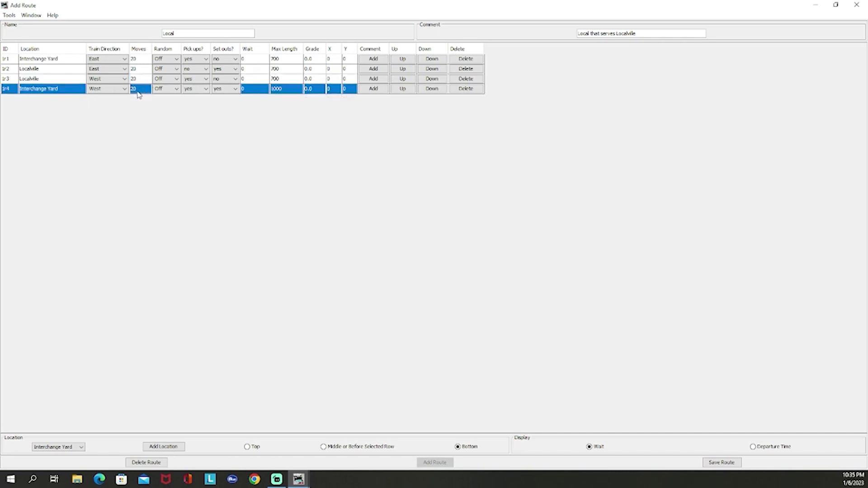
{"action": "left_click", "coordinate": [201, 90]}
{"action": "left_click", "coordinate": [194, 103]}
{"action": "double_click", "coordinate": [283, 89]}
{"action": "left_click_drag", "start_coordinate": [283, 88], "coordinate": [271, 89]}
{"action": "type", "text": "70"}
{"action": "left_click", "coordinate": [721, 462]}
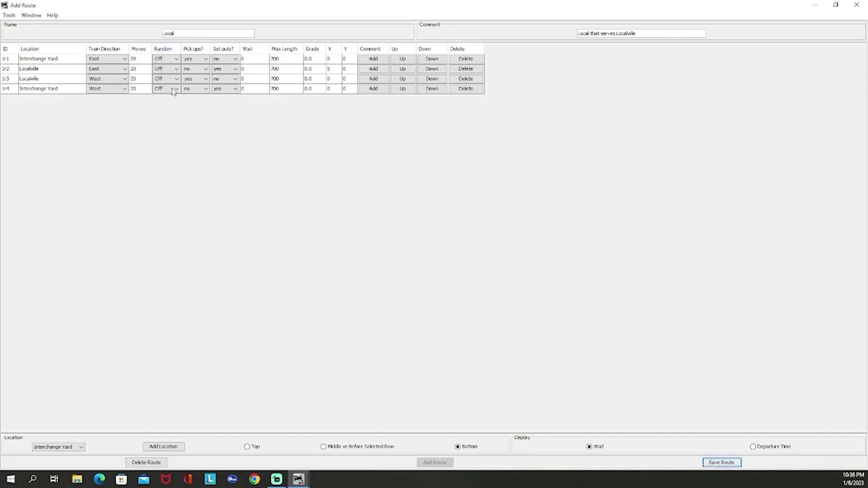
{"action": "left_click", "coordinate": [169, 61]}
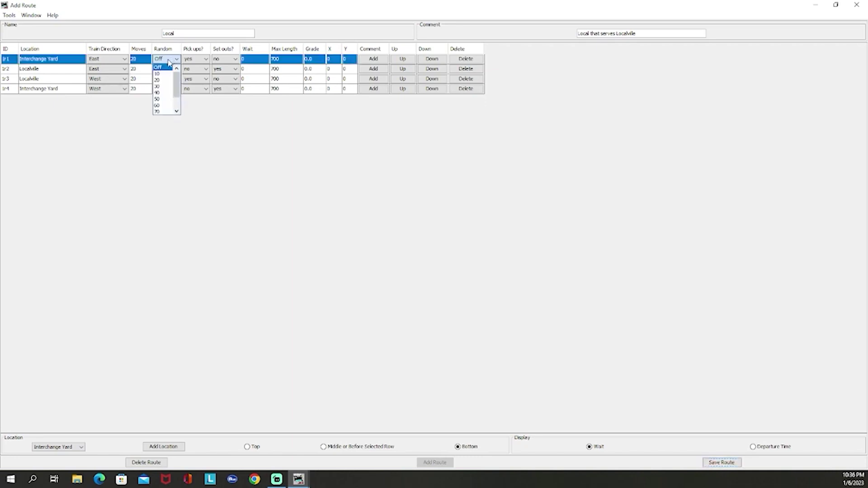
Choose 50 as the Random value for the first Interchange Yard stop.
{"action": "left_click", "coordinate": [164, 99]}
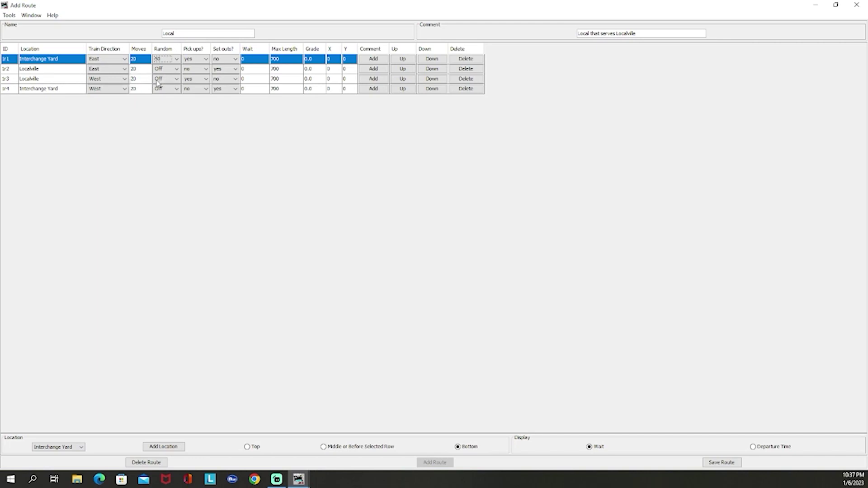
Set the westbound Localville stop's Random value to 50, after briefly trying 30.
{"action": "left_click", "coordinate": [174, 79]}
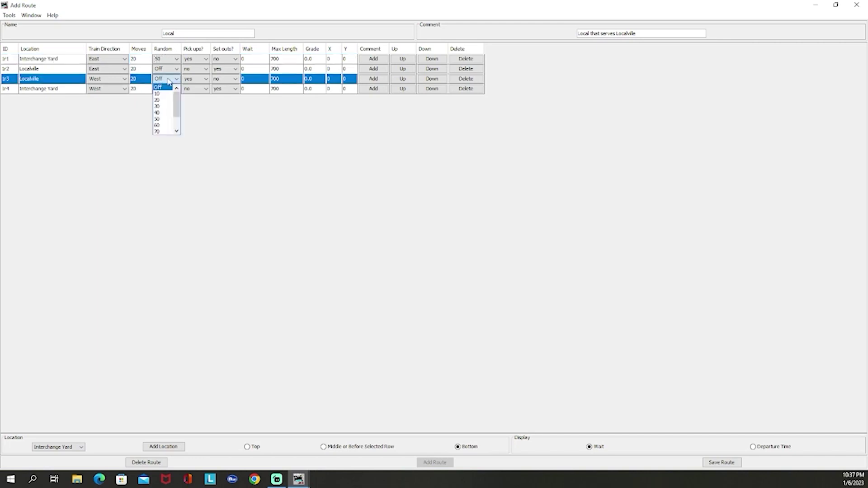
{"action": "left_click", "coordinate": [161, 118]}
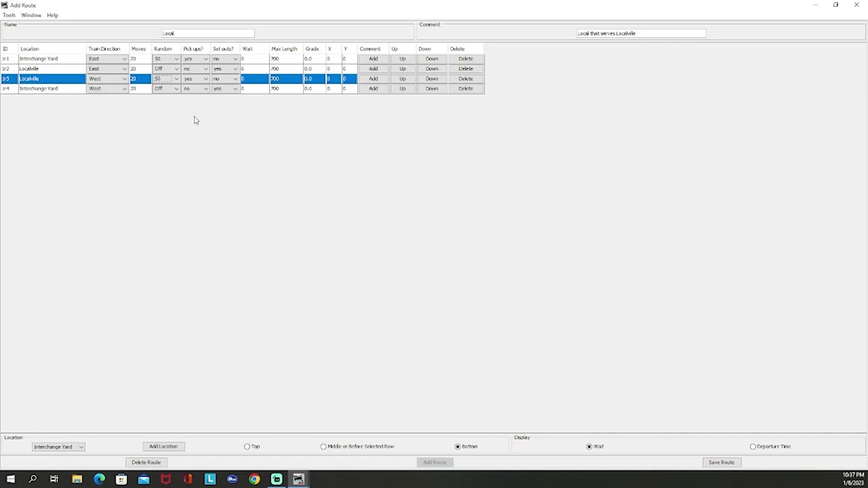
{"action": "left_click", "coordinate": [174, 79]}
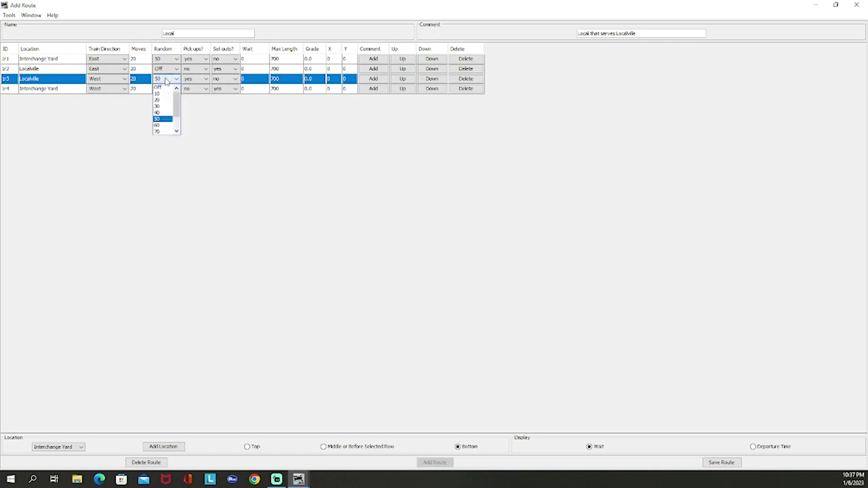
{"action": "left_click", "coordinate": [166, 107]}
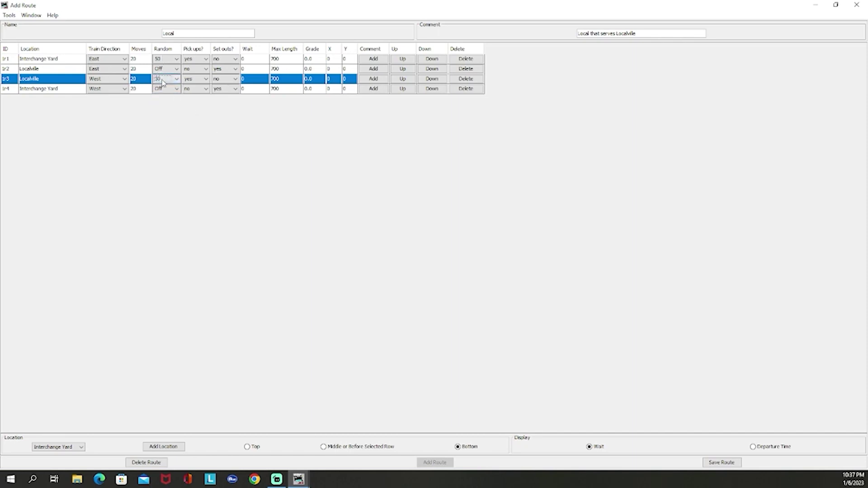
{"action": "left_click", "coordinate": [162, 80]}
{"action": "left_click", "coordinate": [159, 119]}
Save the Local route and close the Add Route window.
{"action": "left_click", "coordinate": [737, 462]}
{"action": "left_click", "coordinate": [857, 6]}
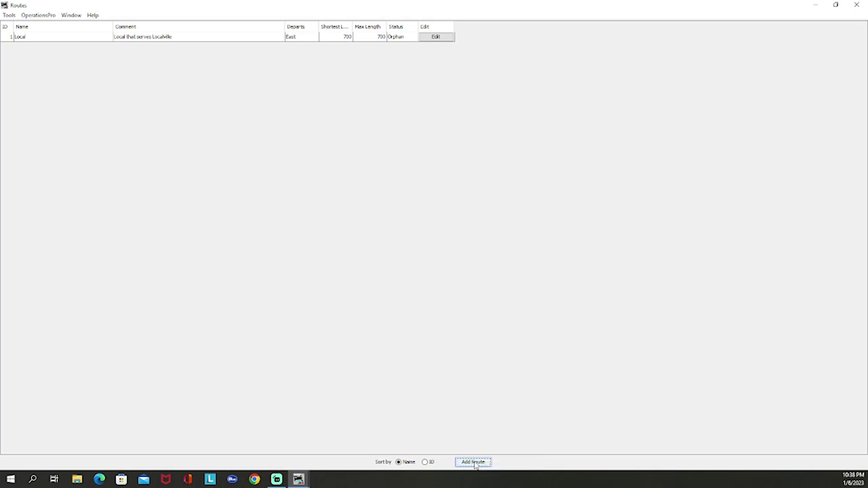
Add a new route named 'WB Thru Train' with the comment 'Thru Train Westbound'.
{"action": "left_click", "coordinate": [475, 465]}
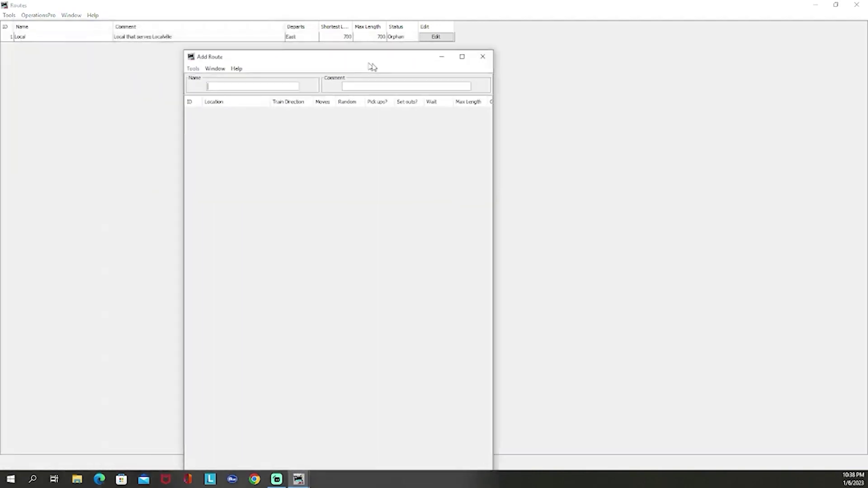
{"action": "left_click", "coordinate": [484, 60]}
{"action": "type", "text": "WB thru"}
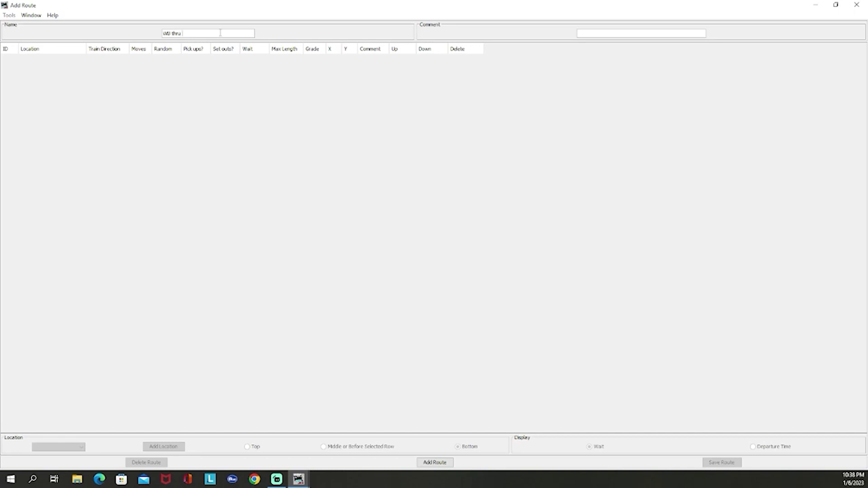
{"action": "type", "text": "Train"}
{"action": "key", "text": "Delete"}
{"action": "type", "text": "T"}
{"action": "type", "text": "Westbou"}
{"action": "type", "text": "nd"}
Create the route and add stops KCS East Staging, Interchange Yard and KCS West Staging in order.
{"action": "left_click", "coordinate": [427, 462]}
{"action": "left_click", "coordinate": [75, 447]}
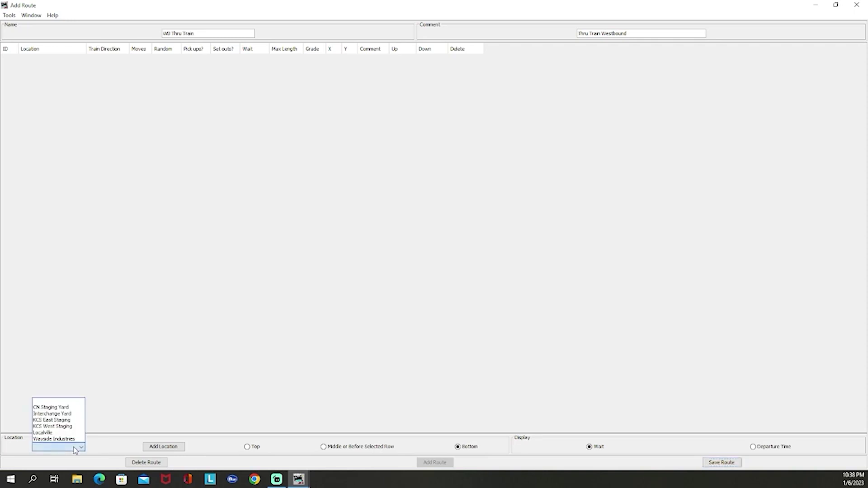
{"action": "left_click", "coordinate": [72, 420]}
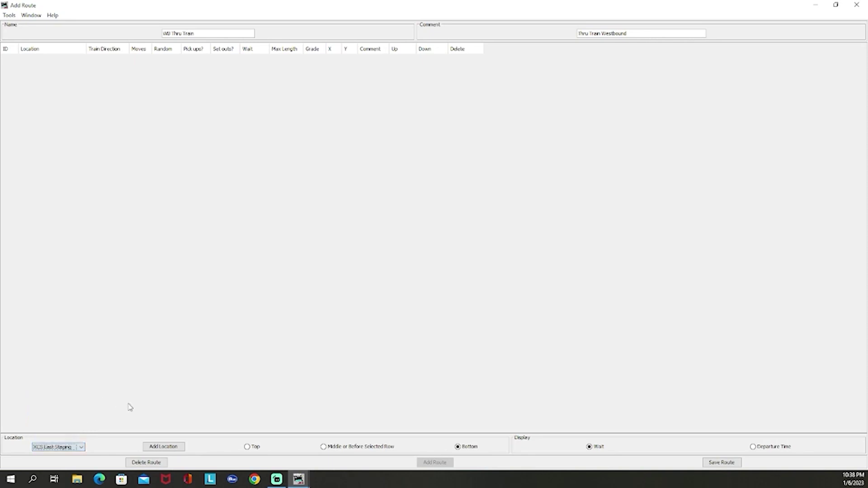
{"action": "left_click", "coordinate": [159, 446]}
{"action": "left_click", "coordinate": [75, 447]}
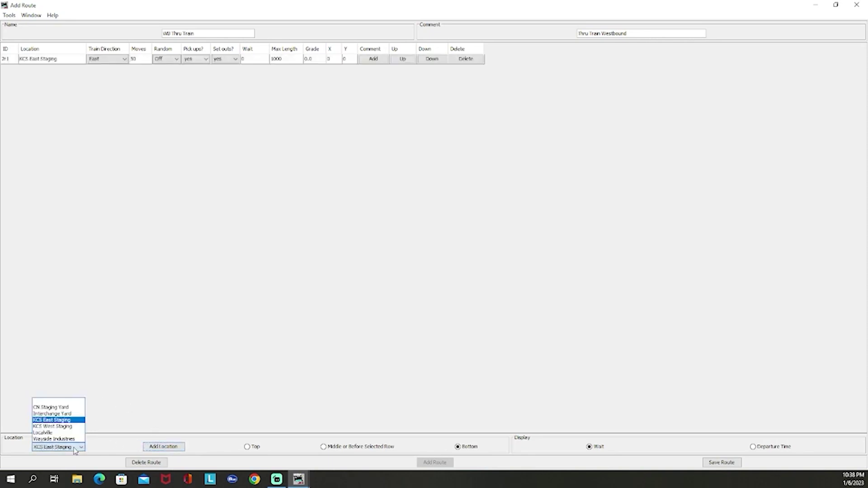
{"action": "left_click", "coordinate": [70, 413]}
{"action": "left_click", "coordinate": [171, 450]}
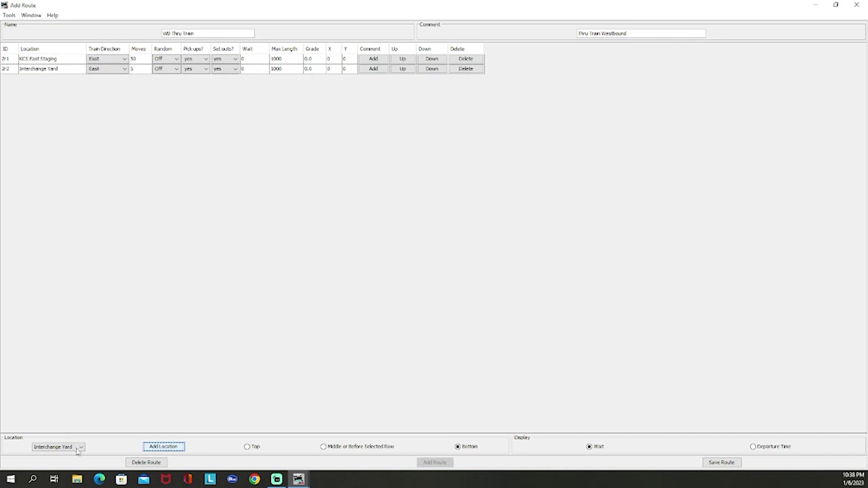
{"action": "left_click", "coordinate": [76, 449]}
{"action": "left_click", "coordinate": [70, 427]}
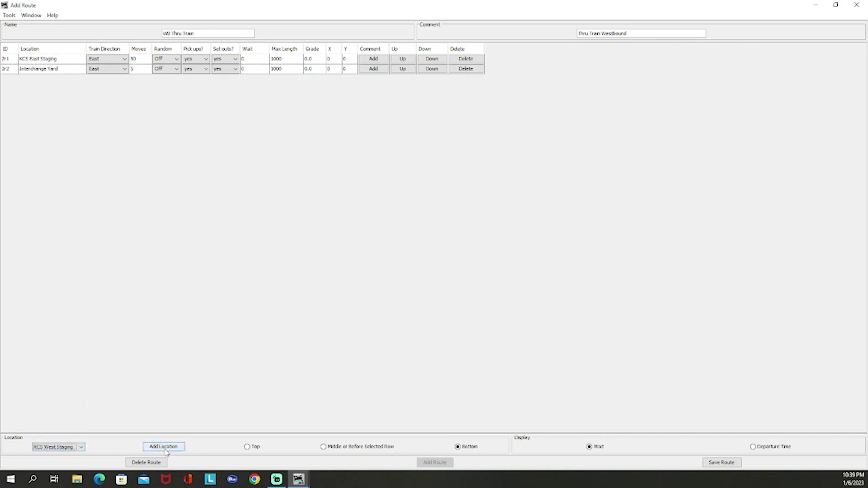
{"action": "left_click", "coordinate": [164, 448]}
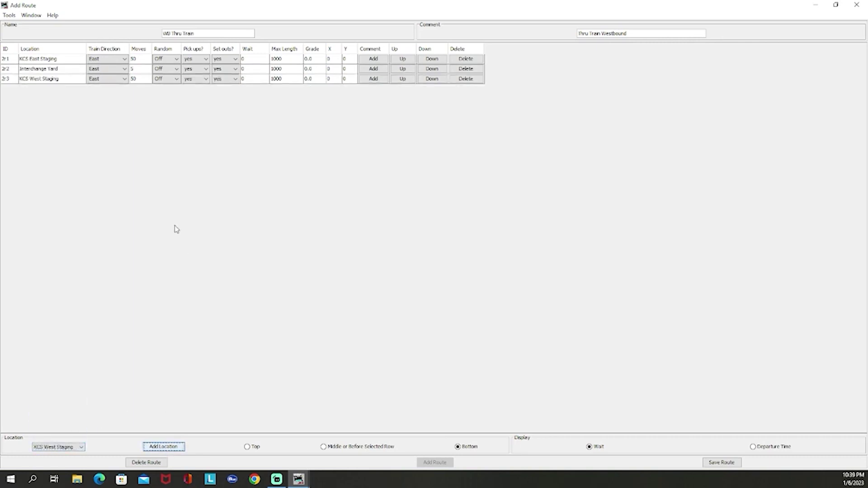
Set the moves for KCS East Staging, Interchange Yard and KCS West Staging to 20, 40 and 20.
{"action": "left_click", "coordinate": [136, 59]}
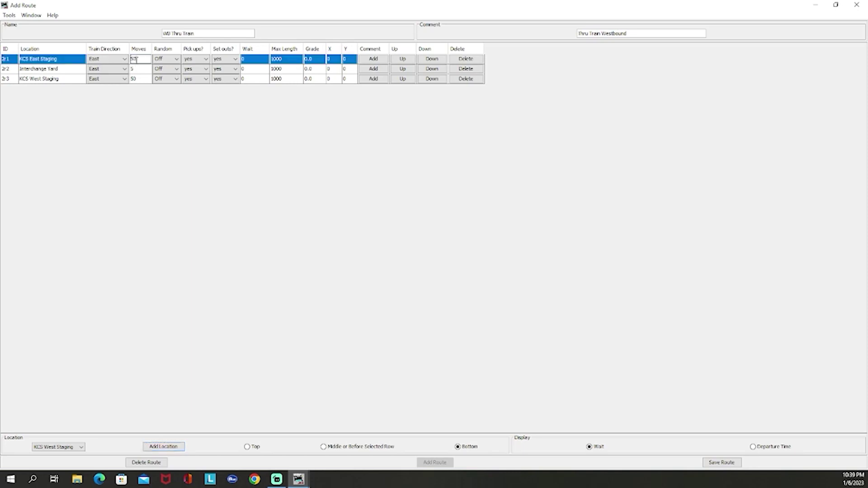
{"action": "double_click", "coordinate": [135, 59]}
{"action": "type", "text": "20"}
{"action": "double_click", "coordinate": [138, 68]}
{"action": "type", "text": "20"}
{"action": "double_click", "coordinate": [139, 78]}
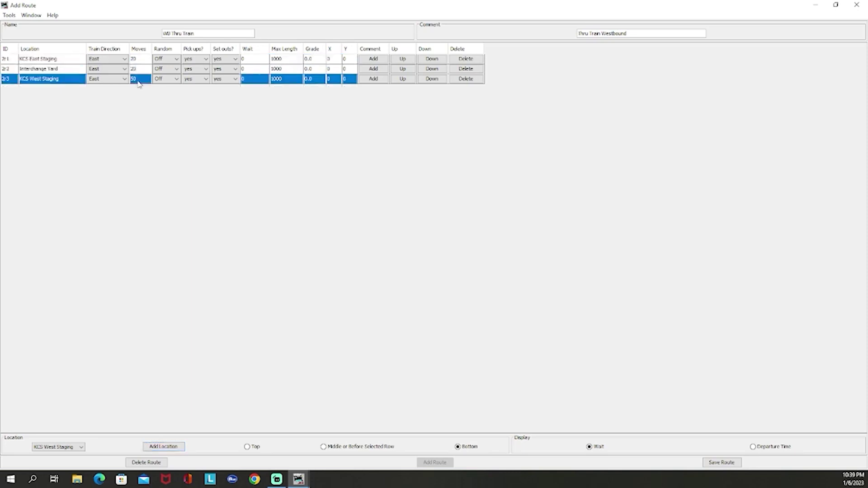
{"action": "type", "text": "20"}
{"action": "left_click", "coordinate": [140, 69]}
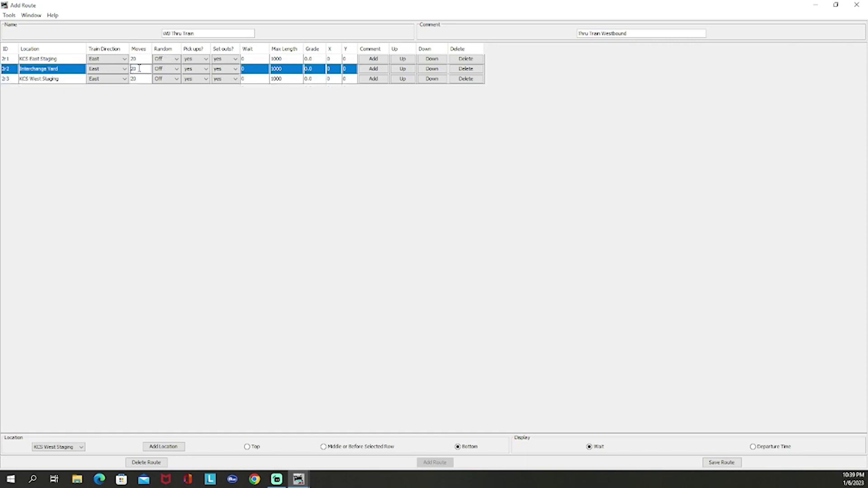
{"action": "type", "text": "40"}
Set the max length of all three stops to 700.
{"action": "left_click", "coordinate": [294, 59]}
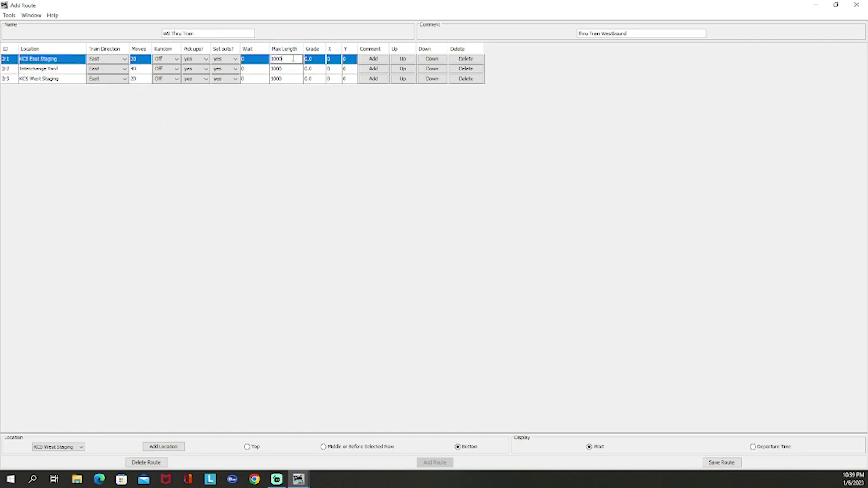
{"action": "type", "text": "700"}
{"action": "left_click", "coordinate": [293, 70]}
{"action": "type", "text": "700"}
{"action": "left_click", "coordinate": [284, 79]}
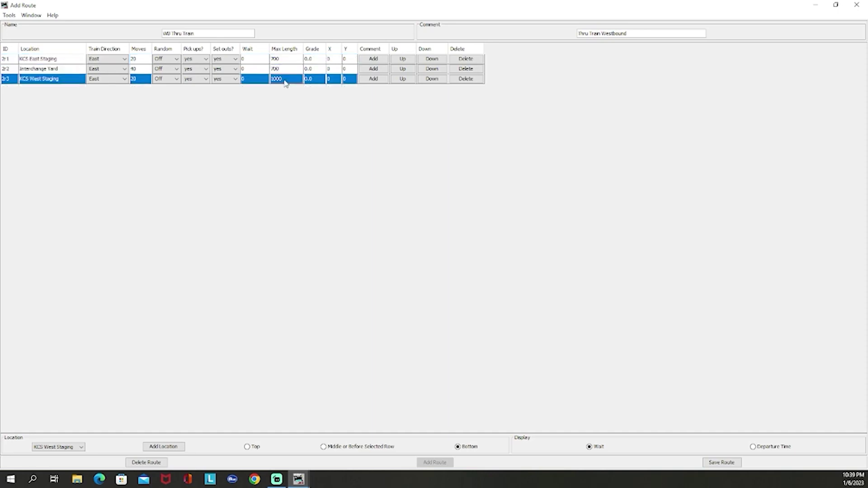
{"action": "type", "text": "70"}
Set the Random value for the Interchange Yard stop to 80.
{"action": "left_click", "coordinate": [141, 69]}
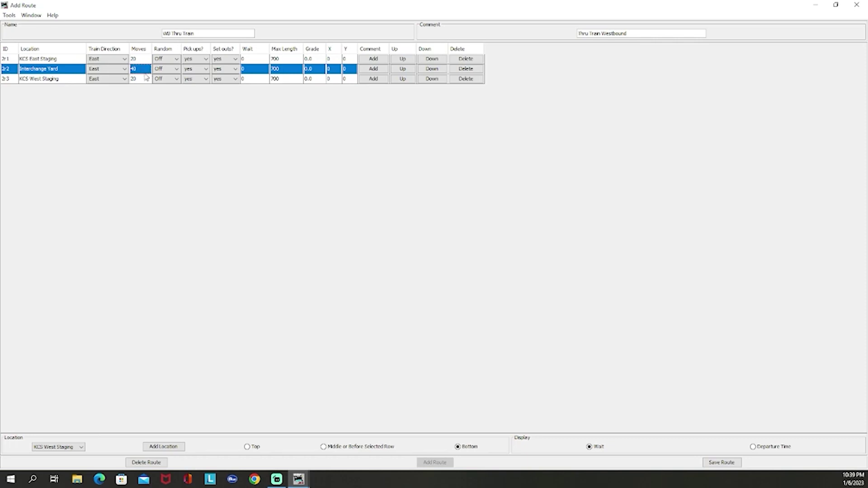
{"action": "left_click", "coordinate": [171, 73]}
{"action": "scroll", "coordinate": [165, 104], "scroll_direction": "down", "scroll_amount": 1}
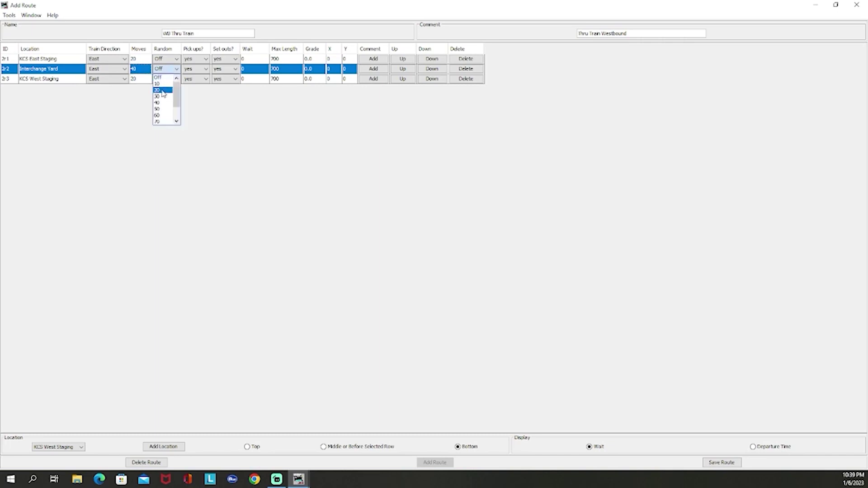
{"action": "left_click", "coordinate": [166, 110]}
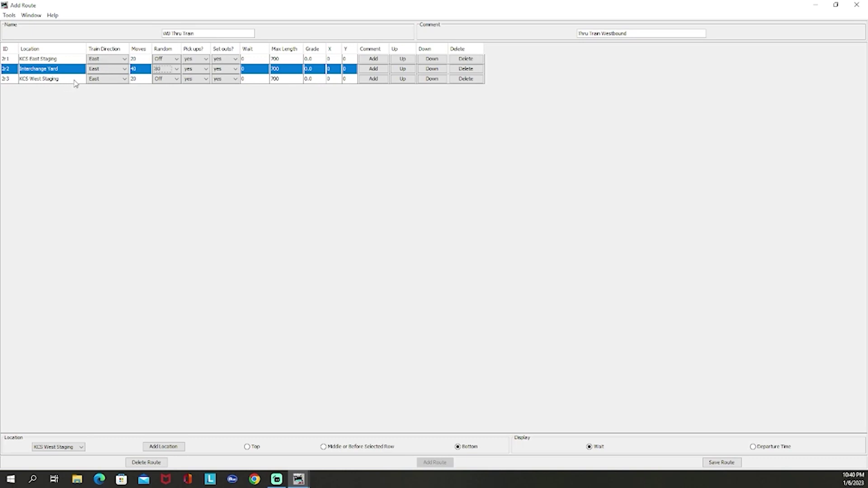
Set the train direction to West for all three stops.
{"action": "left_click", "coordinate": [108, 62]}
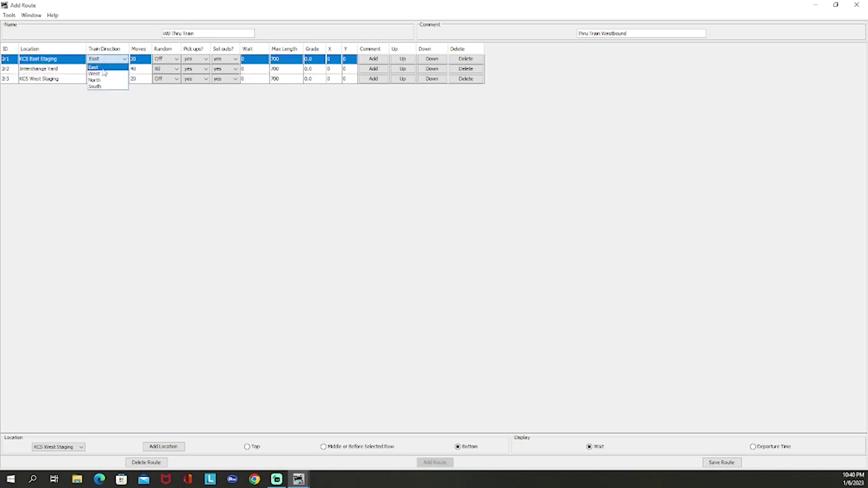
{"action": "left_click", "coordinate": [104, 73]}
{"action": "left_click", "coordinate": [101, 70]}
{"action": "left_click", "coordinate": [103, 85]}
{"action": "left_click", "coordinate": [104, 79]}
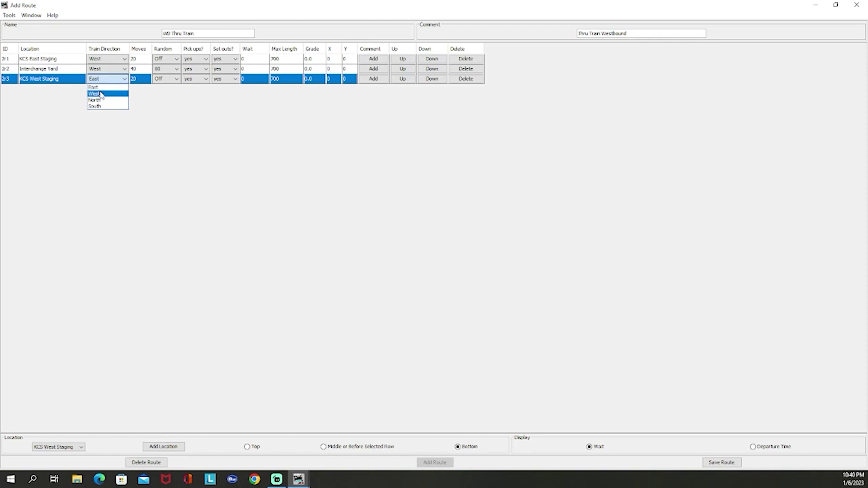
{"action": "left_click", "coordinate": [103, 96]}
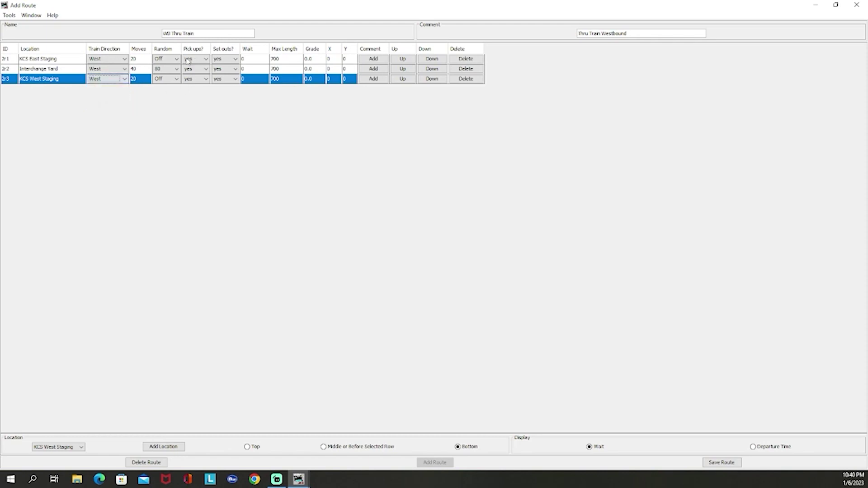
Disable set-outs at KCS East Staging and pickups at KCS West Staging, then save the route.
{"action": "left_click", "coordinate": [223, 60]}
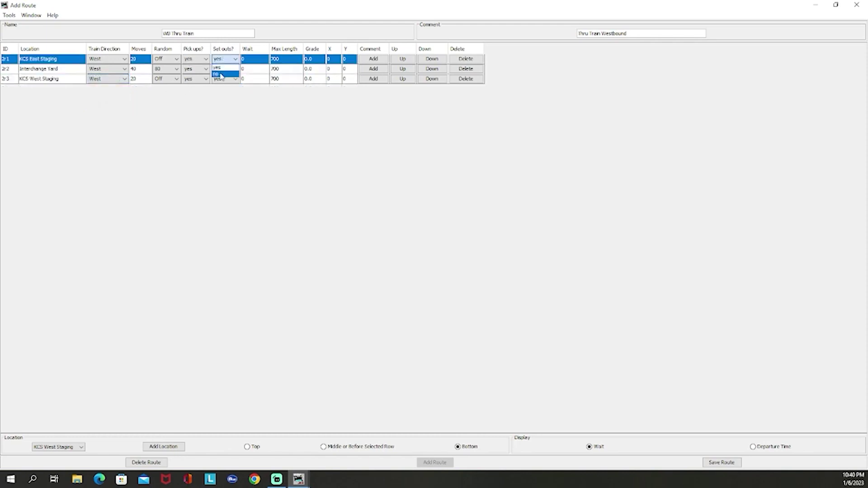
{"action": "left_click", "coordinate": [220, 74]}
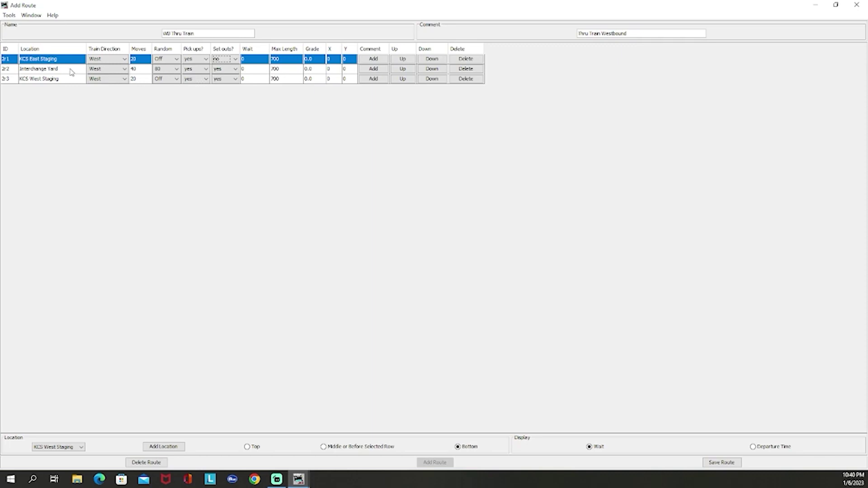
{"action": "left_click", "coordinate": [194, 79]}
{"action": "left_click", "coordinate": [193, 94]}
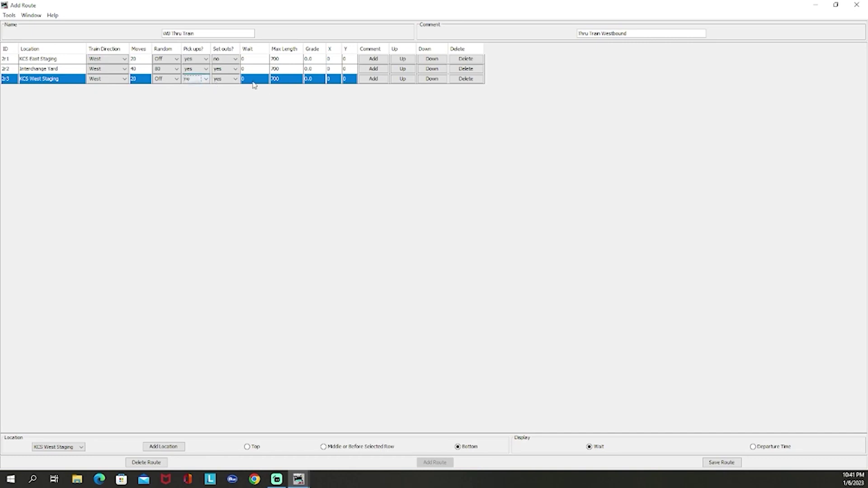
{"action": "left_click", "coordinate": [721, 461]}
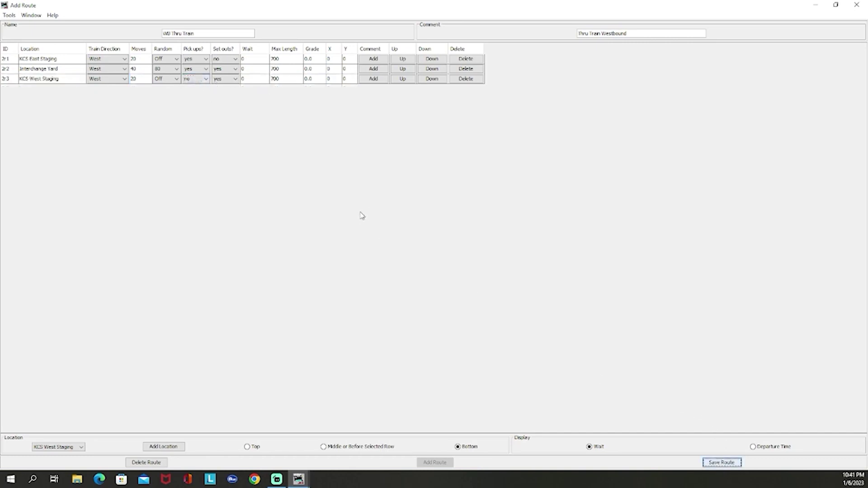